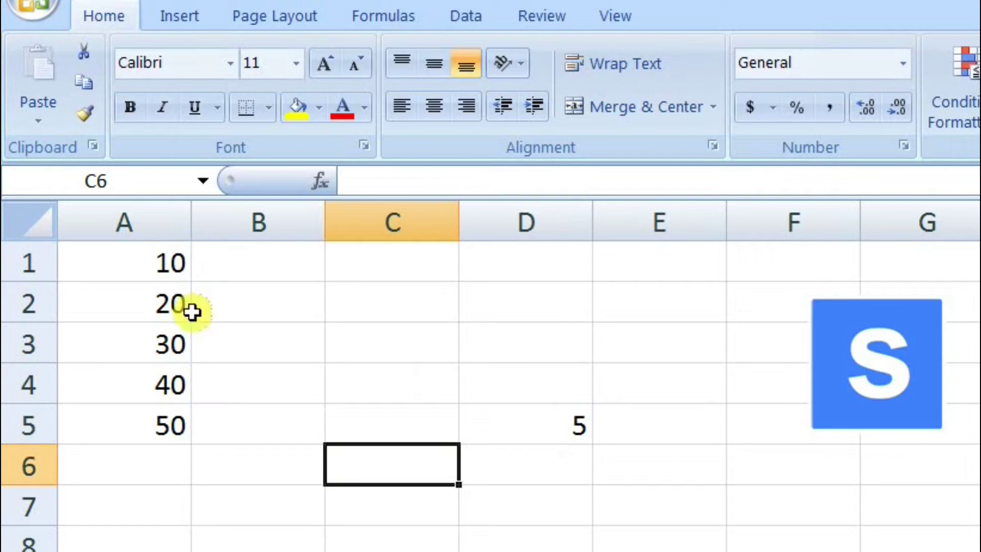
- Copy the constant 5 from D5 and select A1 as the paste target
{"action": "left_click", "coordinate": [525, 394]}
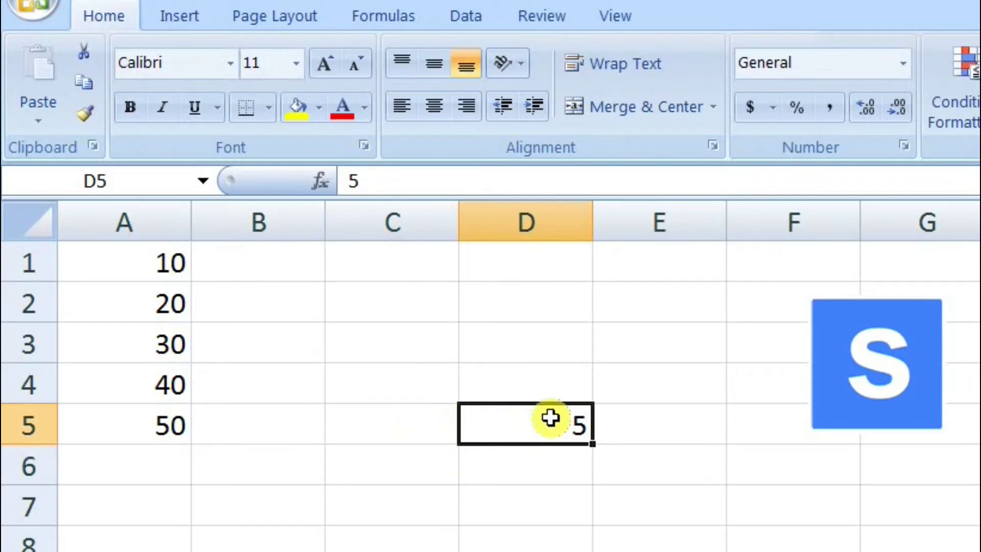
{"action": "right_click", "coordinate": [519, 425]}
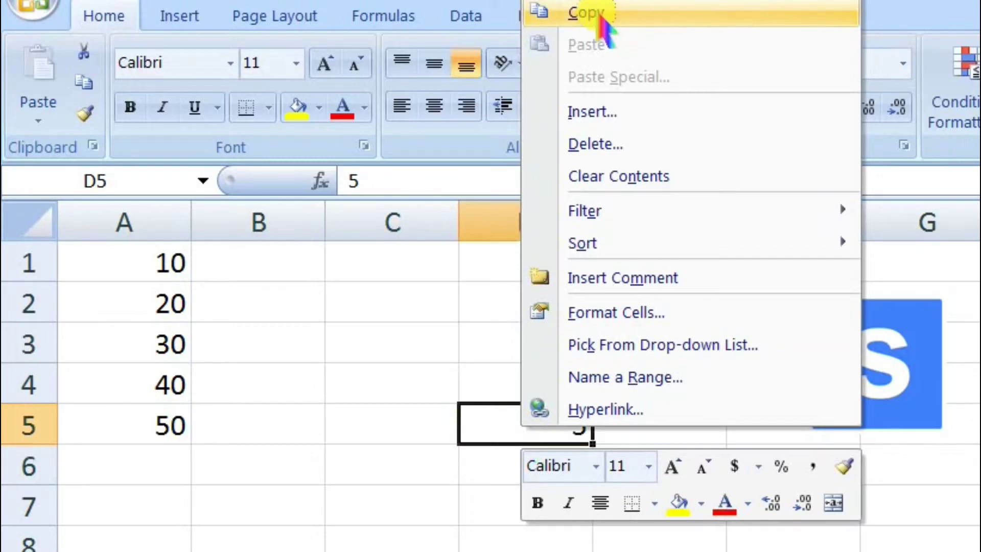
{"action": "left_click", "coordinate": [602, 15]}
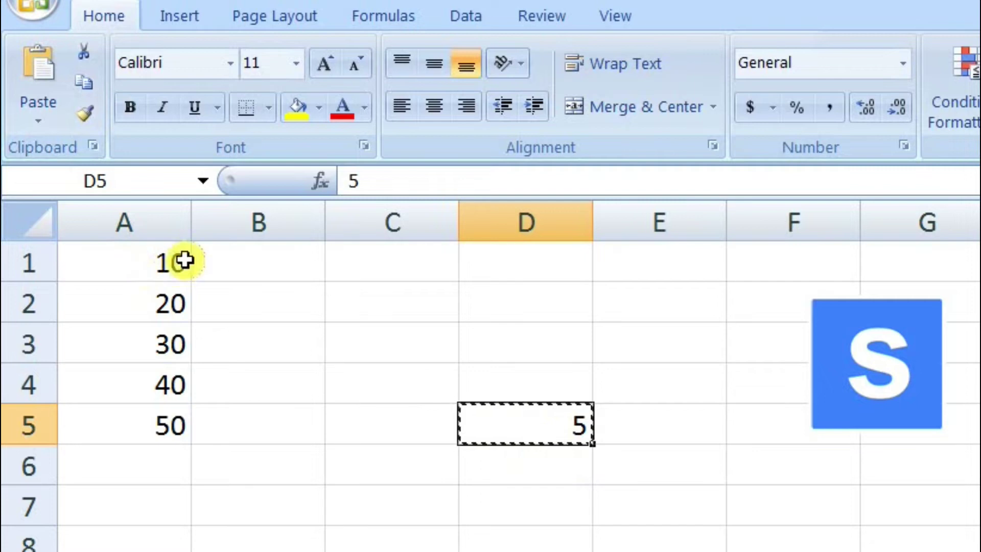
{"action": "left_click", "coordinate": [169, 264]}
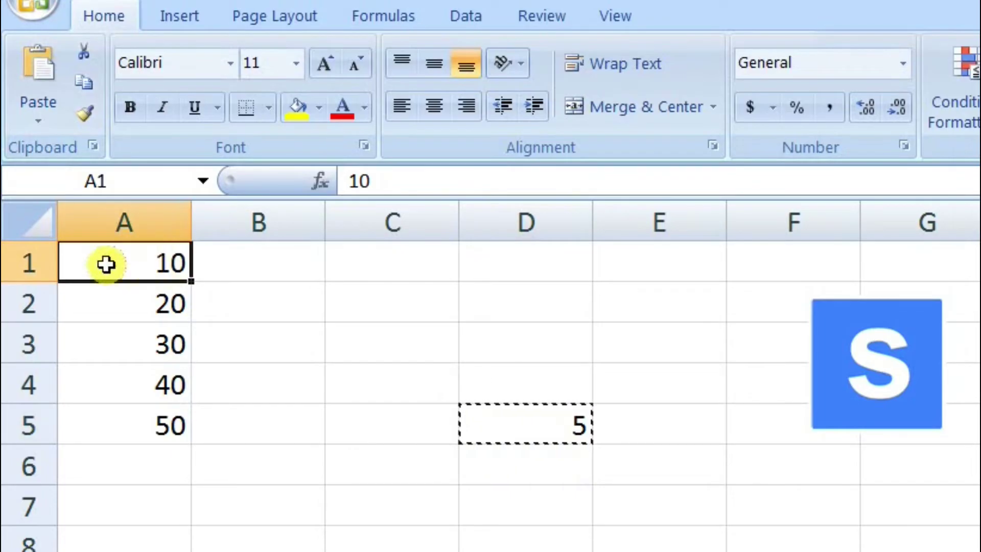
{"action": "right_click", "coordinate": [167, 261]}
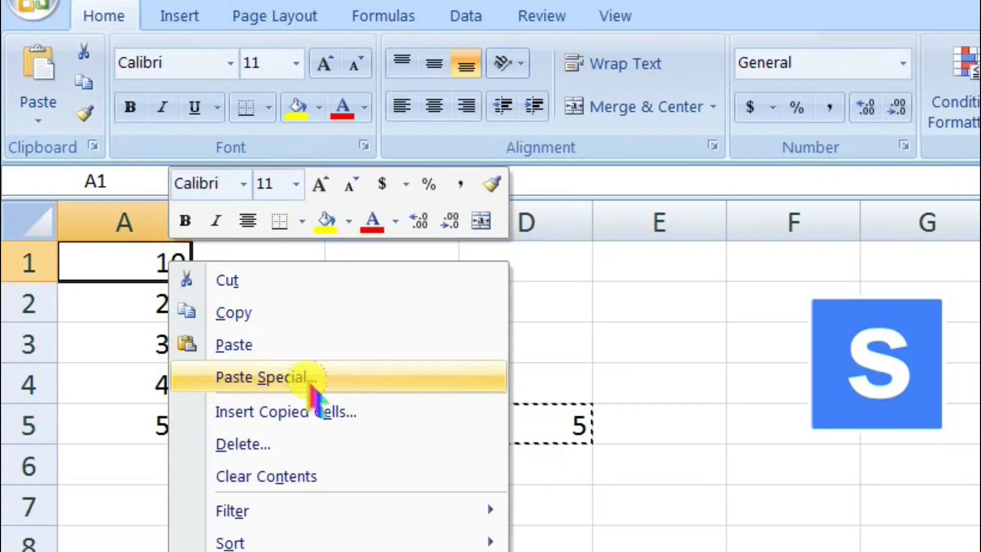
- Paste Special the copied 5 onto A1 with the Add operation, making 10 into 15
{"action": "left_click", "coordinate": [39, 122]}
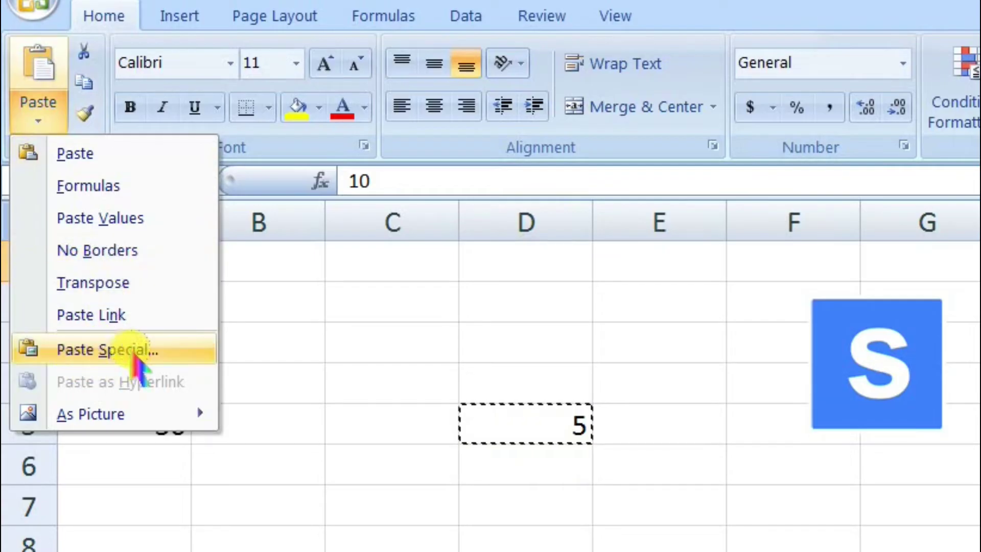
{"action": "left_click", "coordinate": [190, 350]}
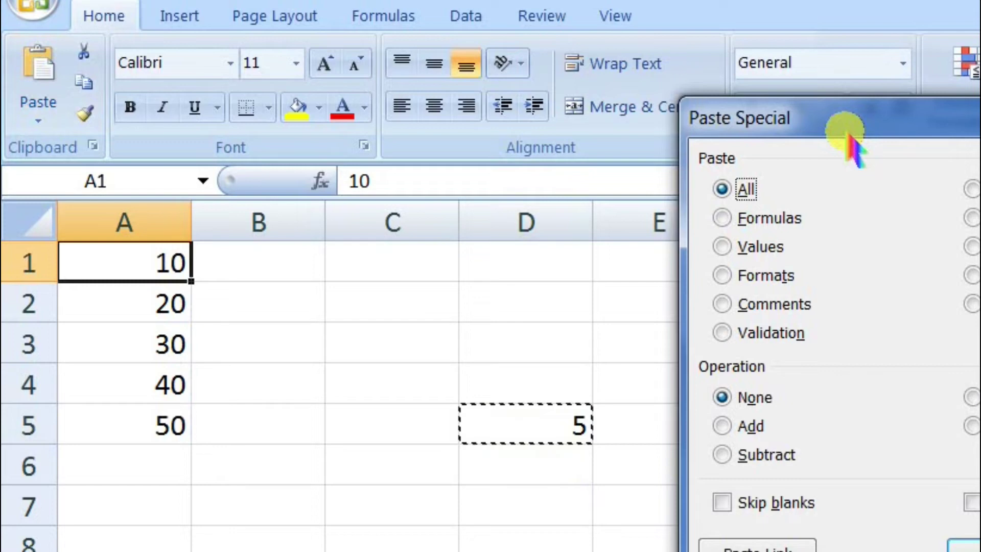
{"action": "left_click_drag", "start_coordinate": [849, 143], "coordinate": [427, 26]}
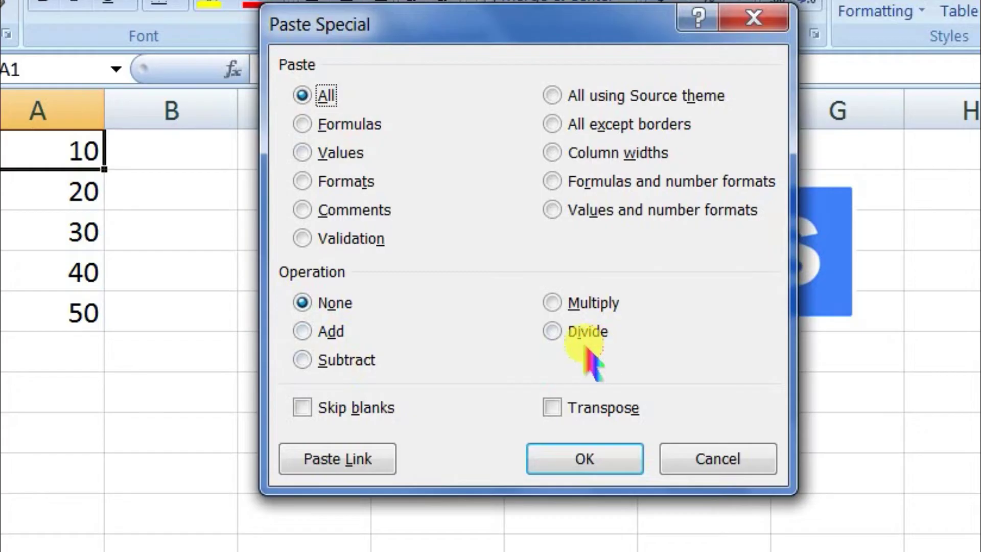
{"action": "key", "text": "Tab"}
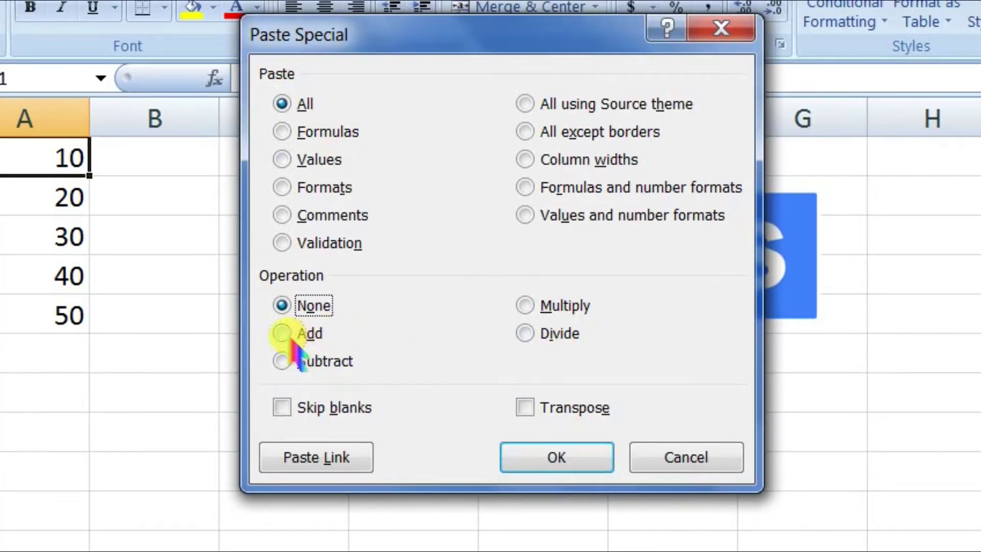
{"action": "left_click", "coordinate": [282, 333]}
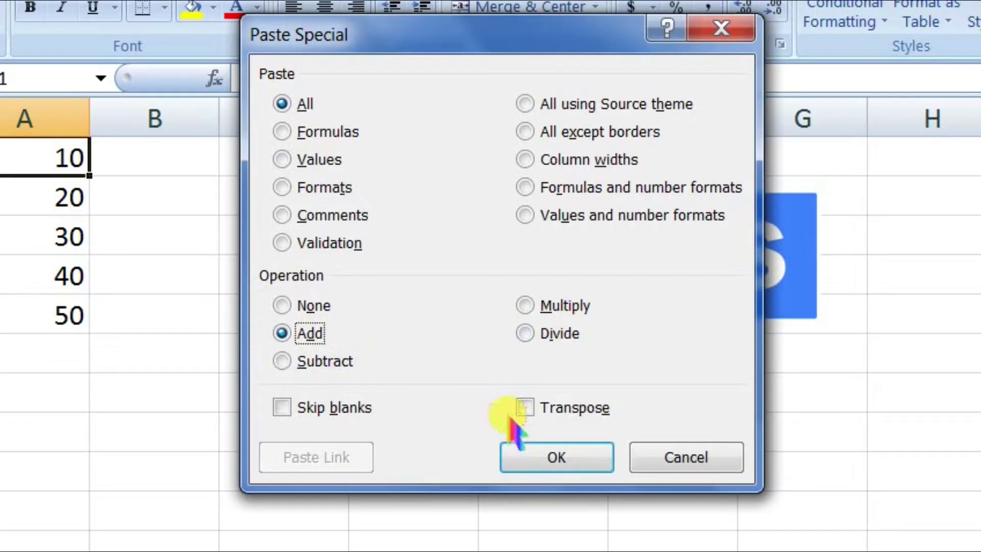
{"action": "left_click", "coordinate": [538, 453]}
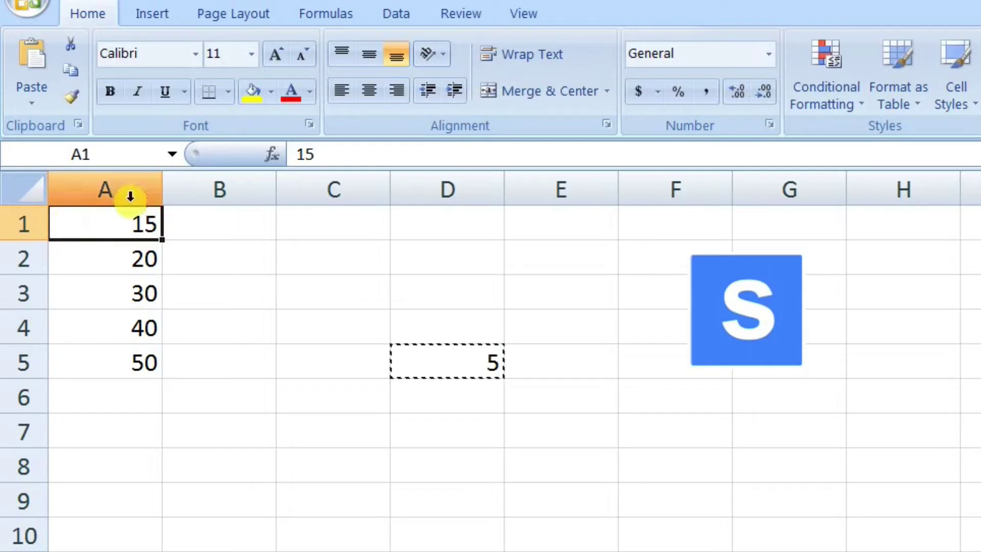
- Apply Paste Special Add to A1:A5, giving 15, 25, 35, 45 and 55
{"action": "left_click_drag", "start_coordinate": [139, 221], "coordinate": [142, 363]}
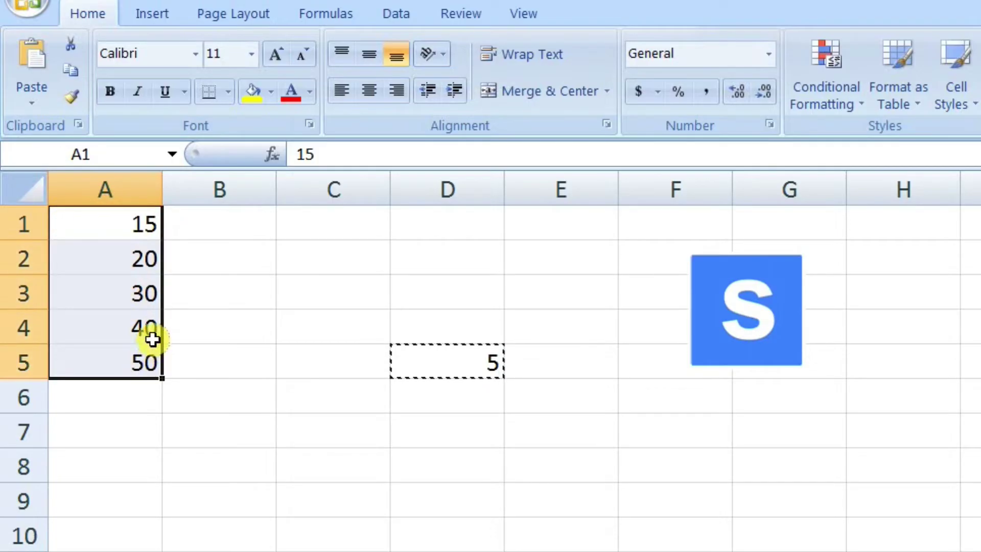
{"action": "left_click", "coordinate": [213, 338]}
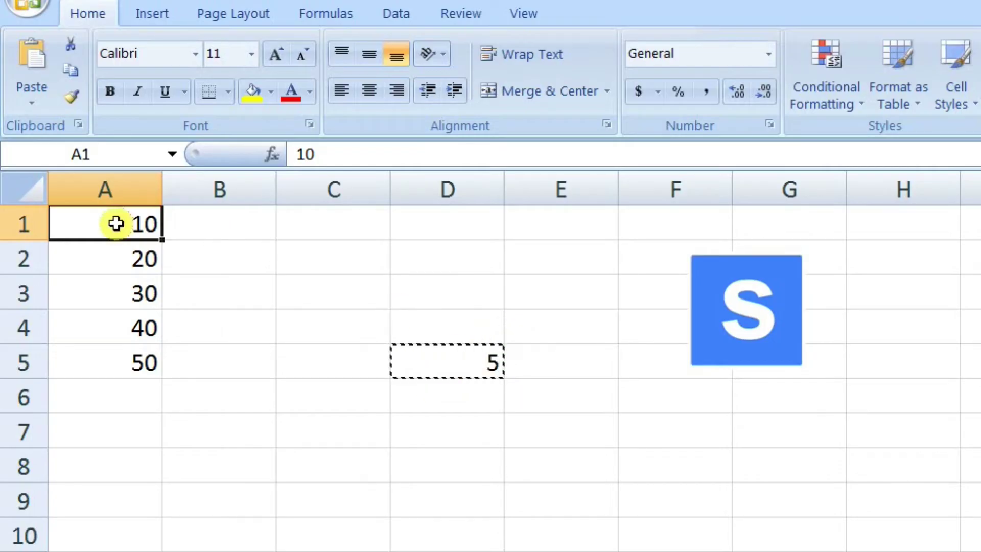
{"action": "left_click_drag", "start_coordinate": [112, 221], "coordinate": [114, 361]}
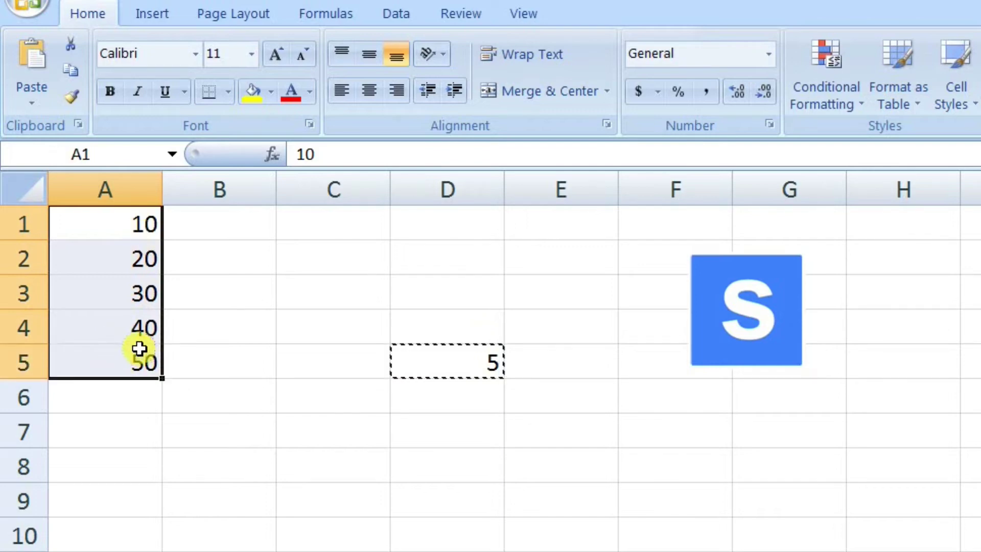
{"action": "right_click", "coordinate": [107, 224]}
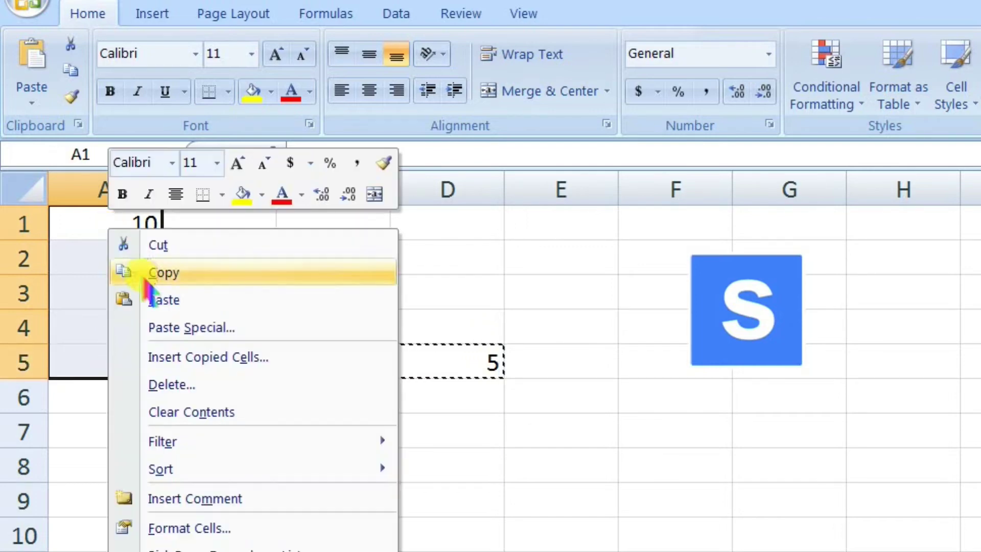
{"action": "left_click", "coordinate": [189, 328]}
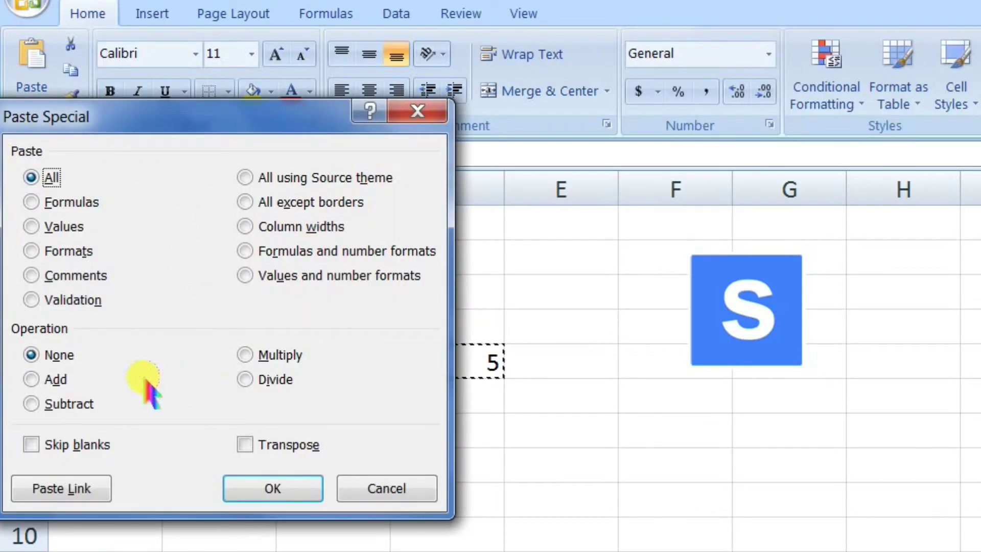
{"action": "left_click", "coordinate": [34, 380]}
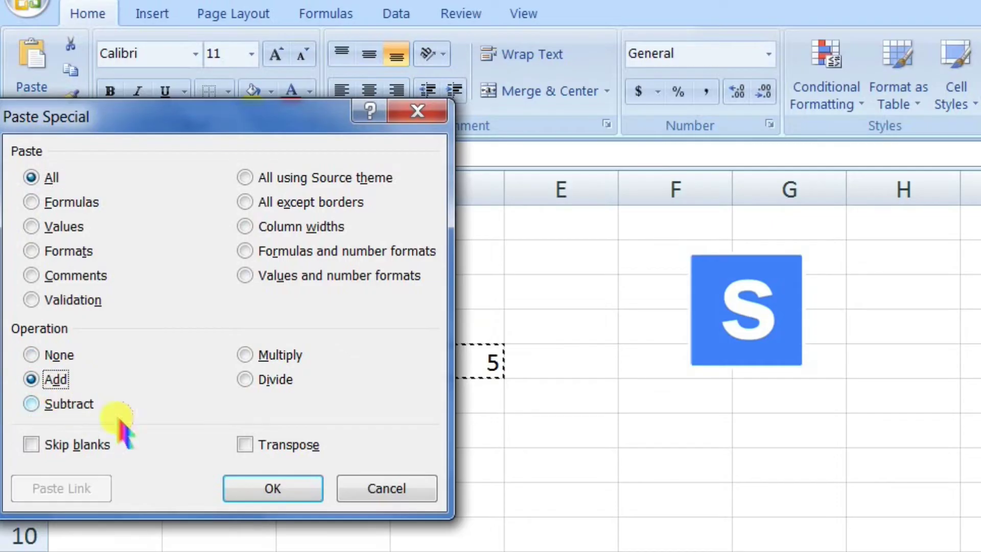
{"action": "left_click", "coordinate": [270, 489]}
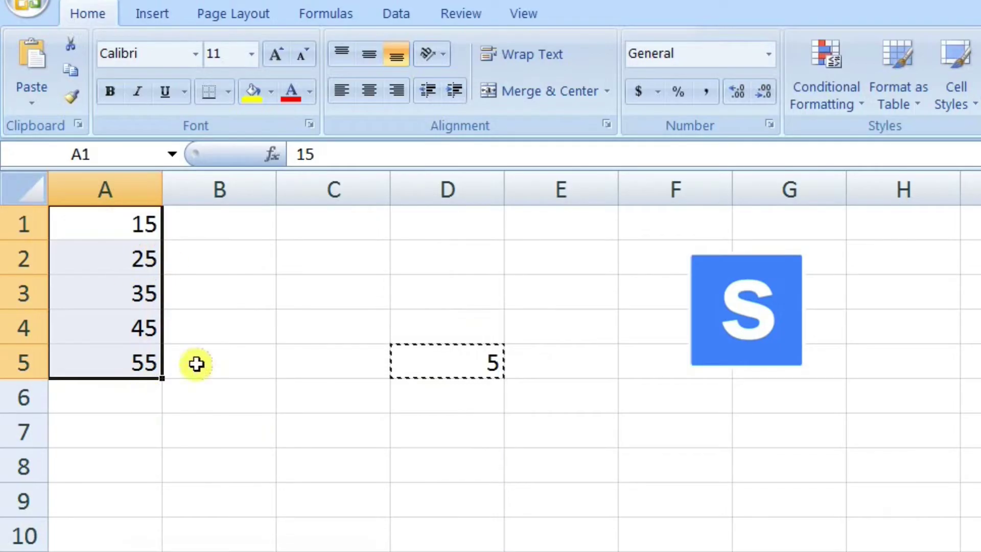
- Cancel the old copy, re-copy the 5 from D5, and select A1:A5
{"action": "left_click", "coordinate": [206, 296]}
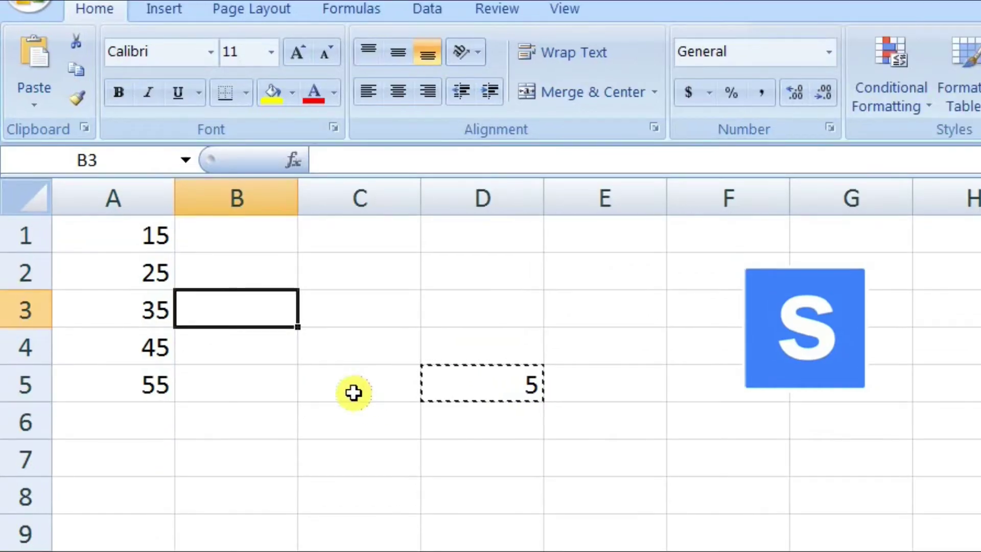
{"action": "key", "text": "Escape"}
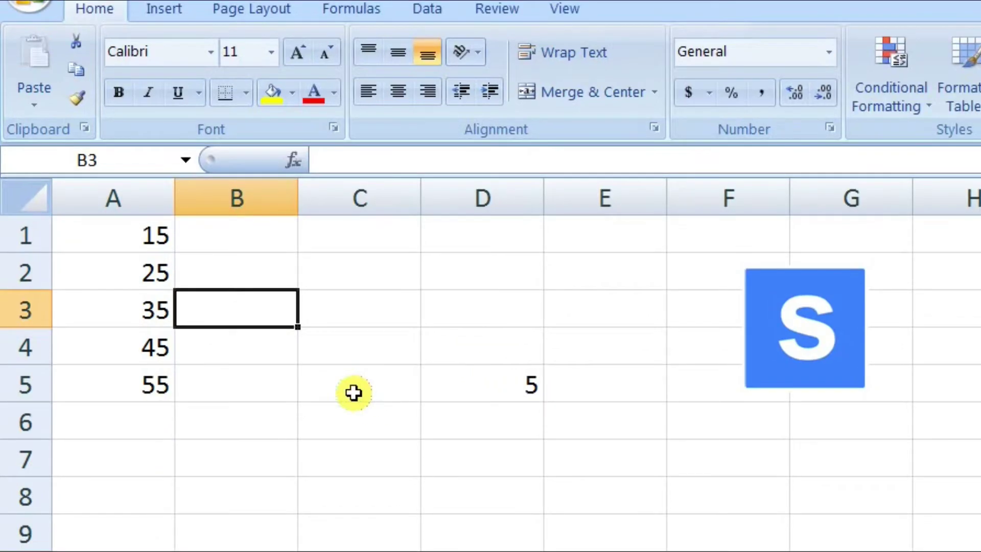
{"action": "left_click", "coordinate": [520, 391]}
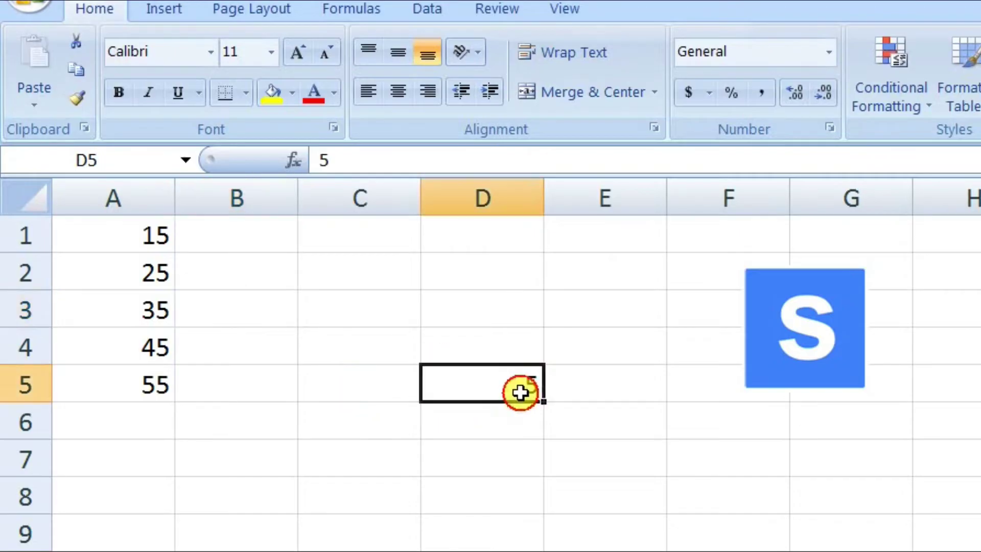
{"action": "right_click", "coordinate": [508, 387]}
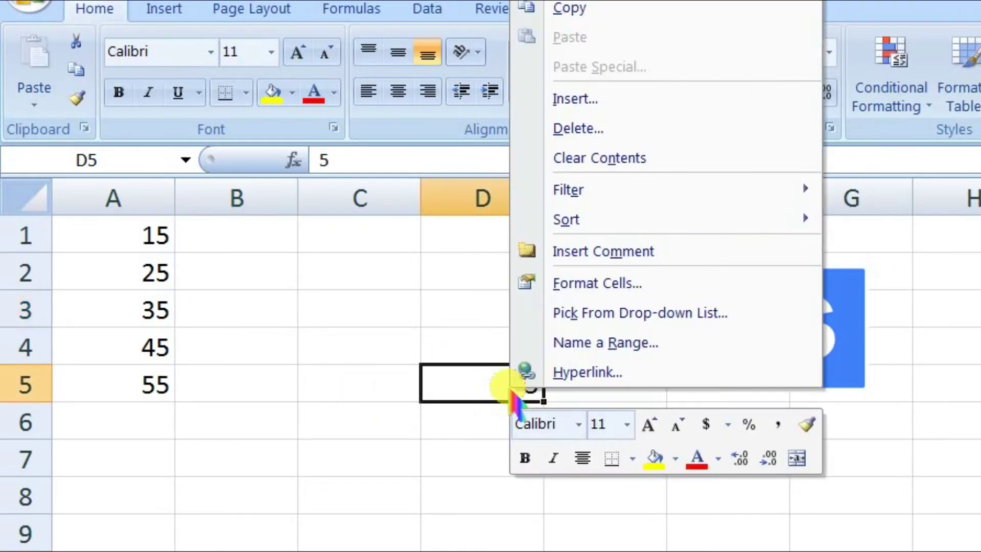
{"action": "left_click", "coordinate": [570, 9]}
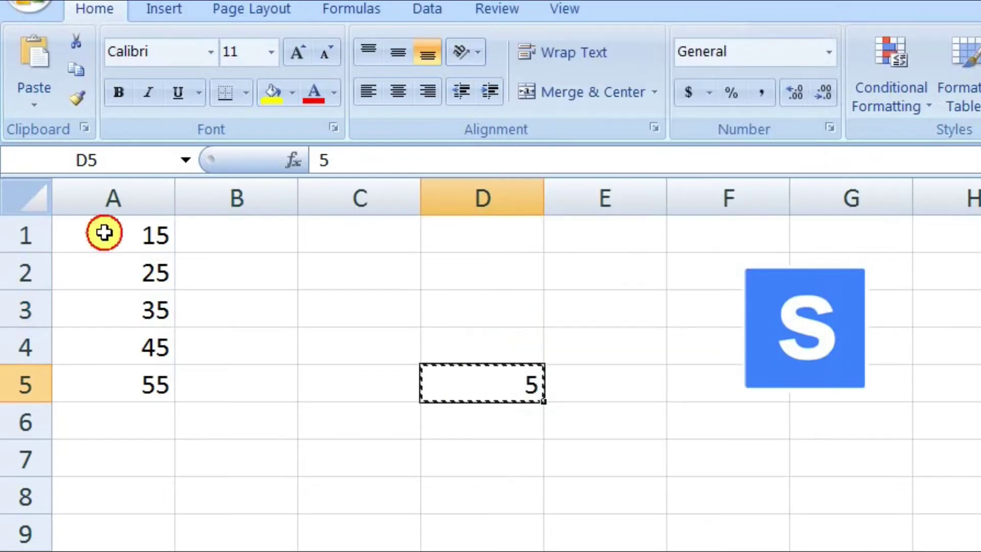
{"action": "left_click_drag", "start_coordinate": [104, 233], "coordinate": [103, 379]}
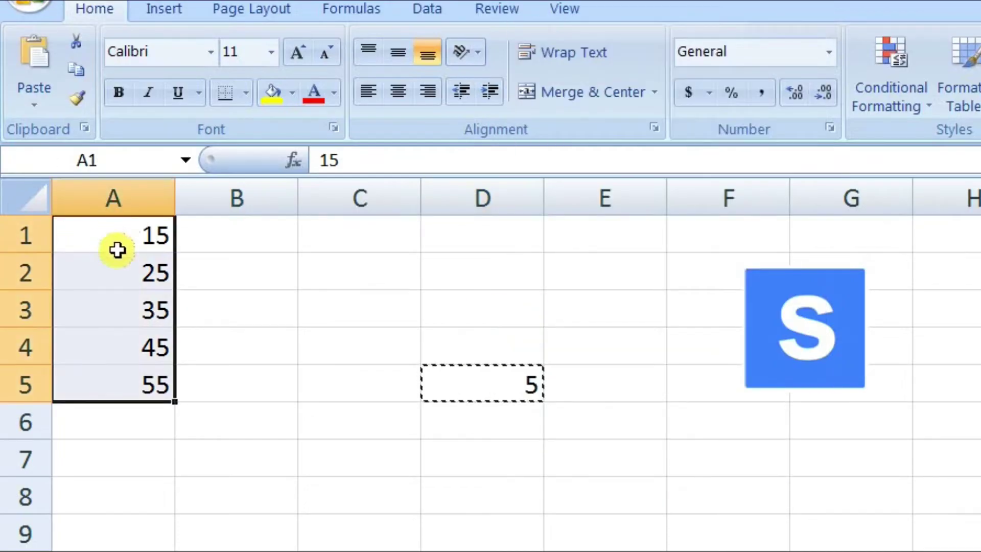
- Apply Paste Special Subtract to A1:A5, restoring 10, 20, 30, 40 and 50
{"action": "right_click", "coordinate": [121, 247]}
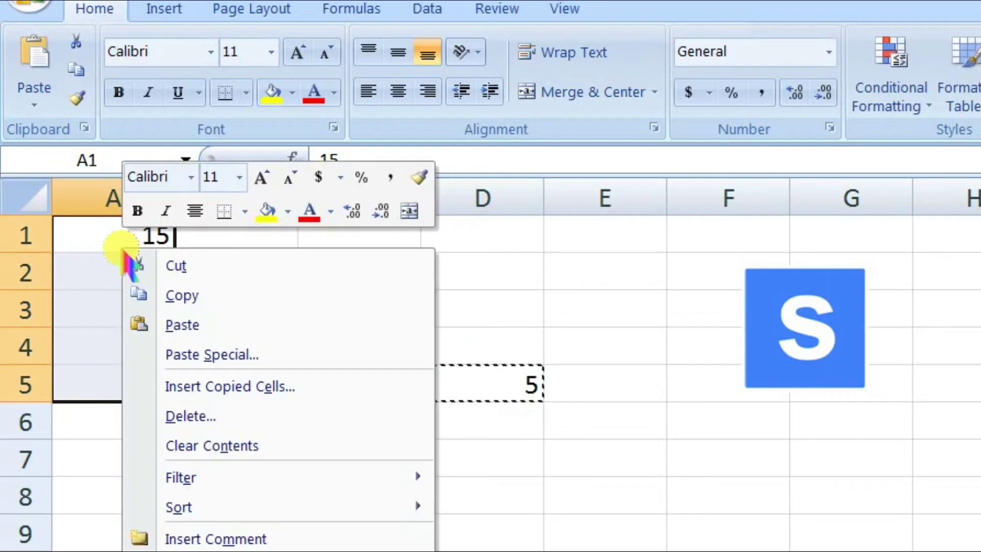
{"action": "left_click", "coordinate": [240, 353]}
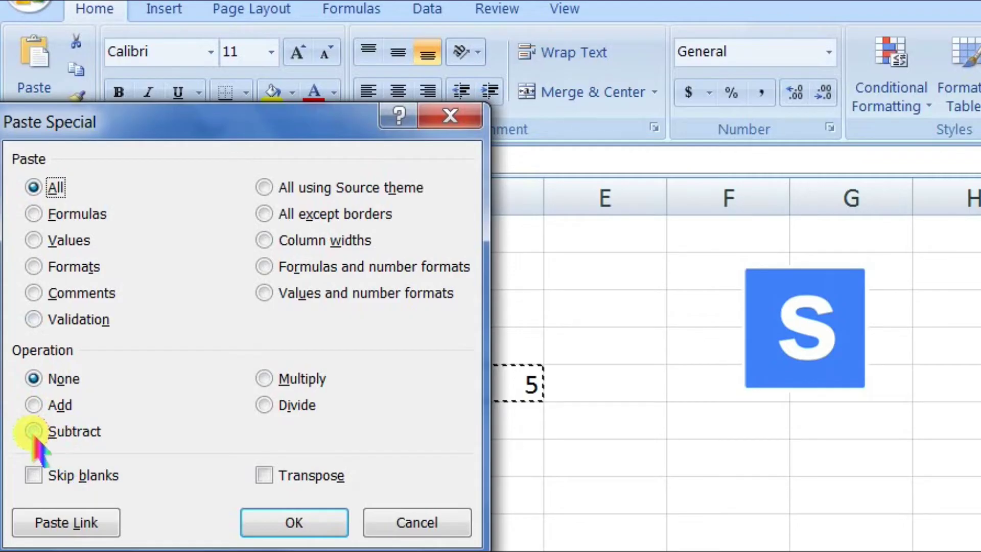
{"action": "left_click", "coordinate": [34, 432]}
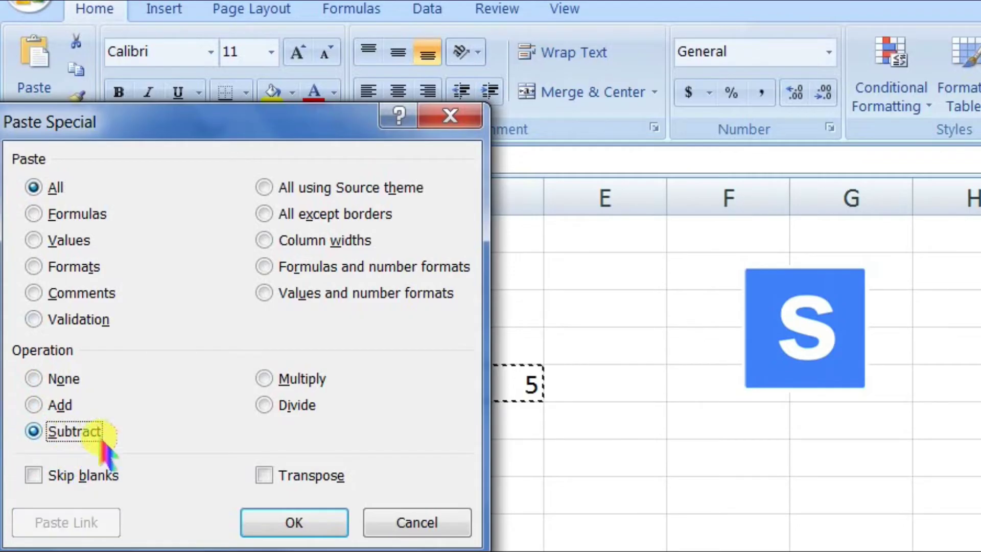
{"action": "left_click", "coordinate": [285, 521]}
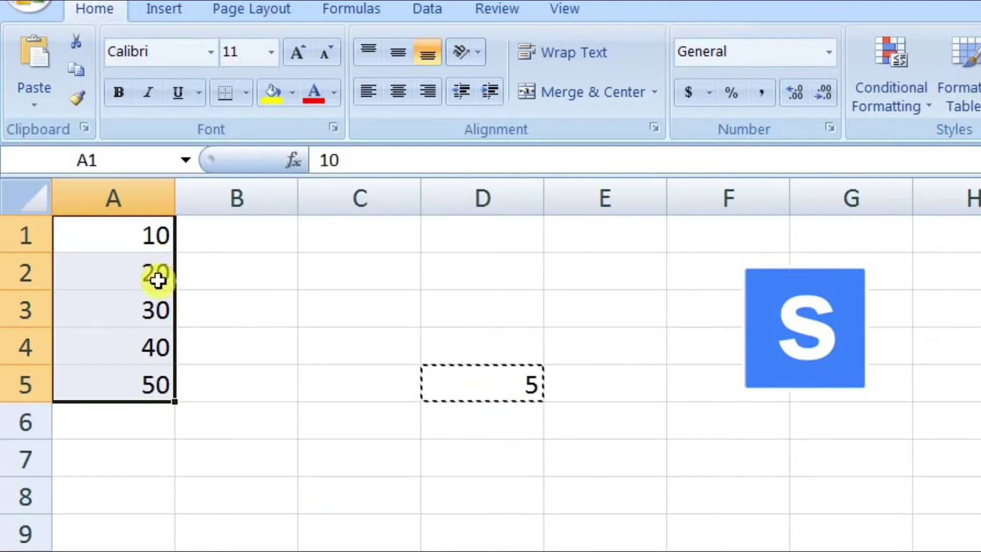
- Drop the 5 from D5, enter 2 in C3, and copy C3 with Ctrl+C
{"action": "left_click", "coordinate": [261, 383]}
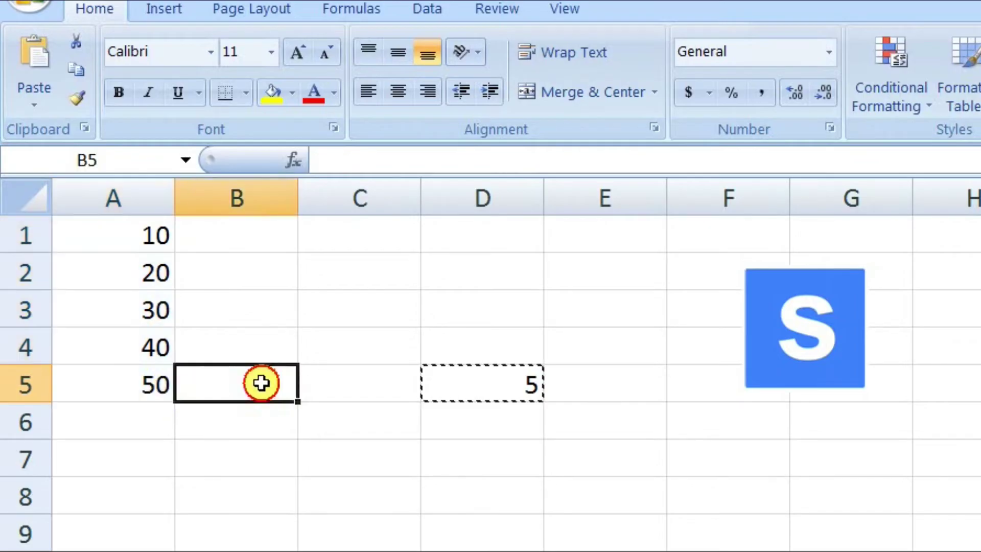
{"action": "key", "text": "Escape"}
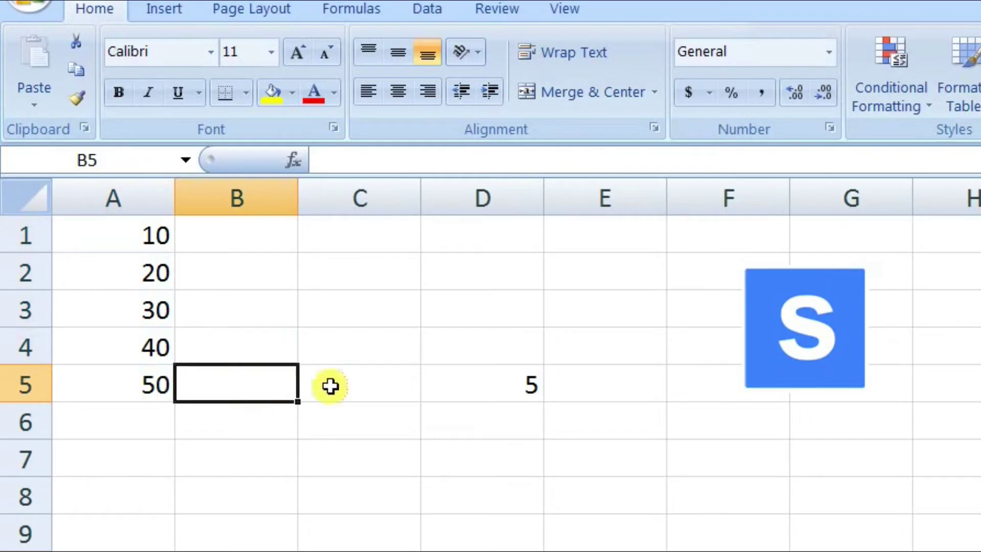
{"action": "left_click", "coordinate": [499, 391]}
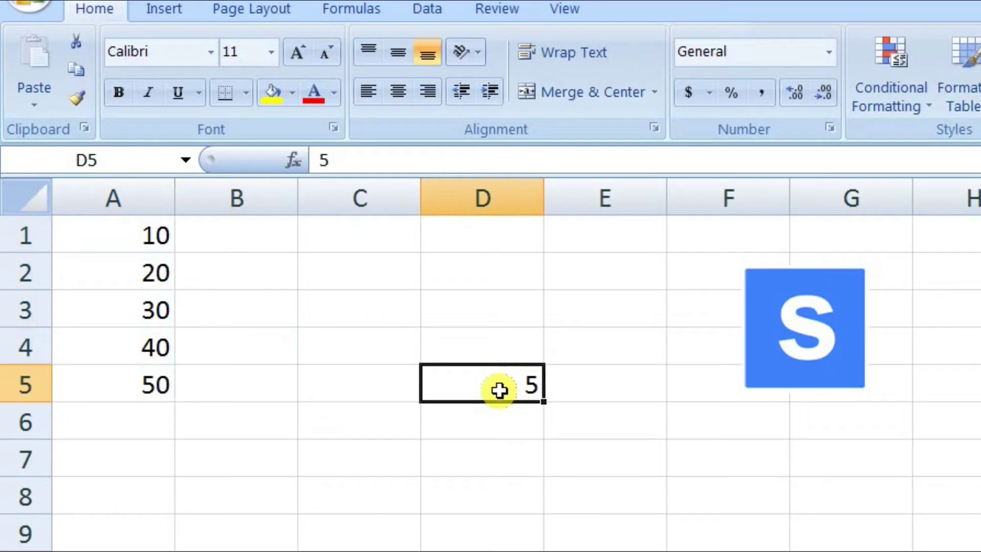
{"action": "left_click", "coordinate": [349, 316]}
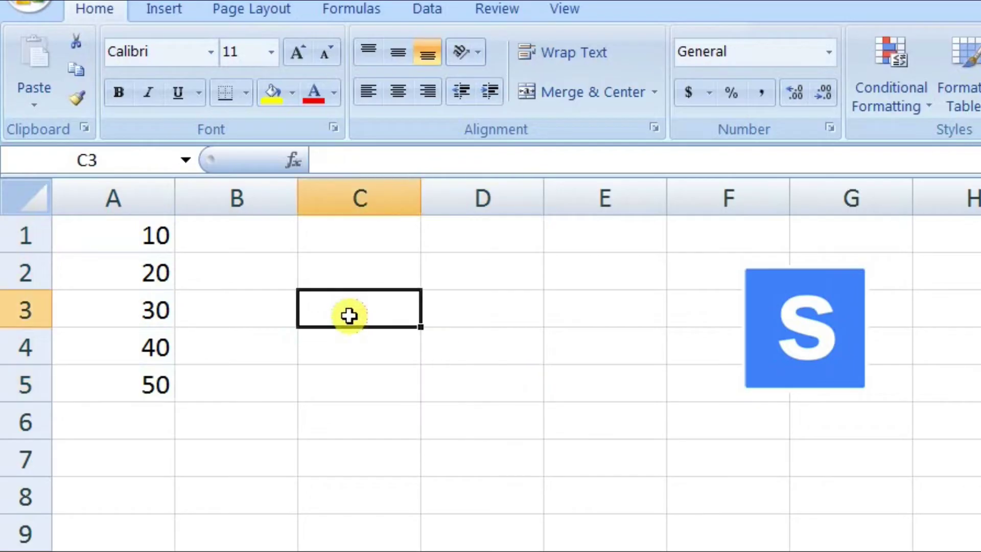
{"action": "type", "text": "2"}
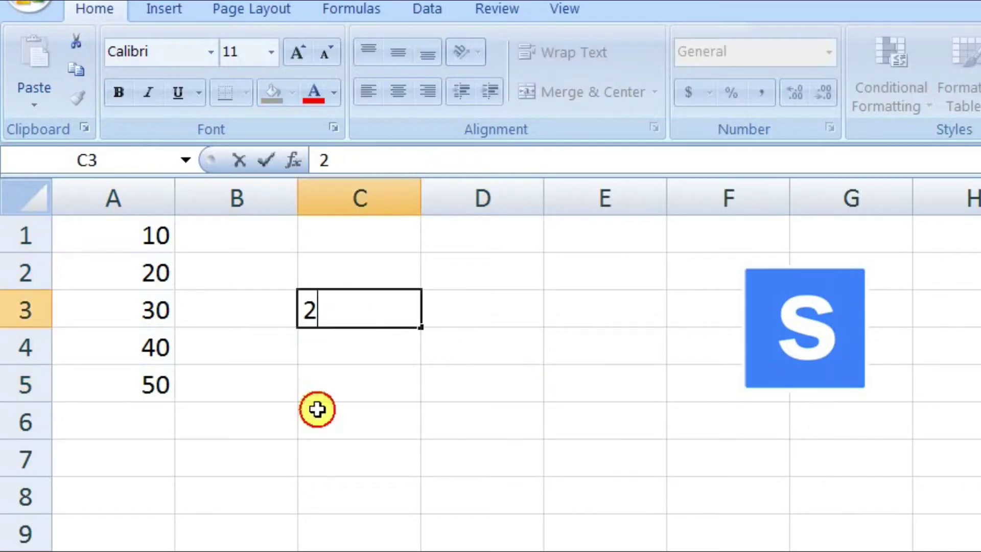
{"action": "left_click", "coordinate": [317, 409]}
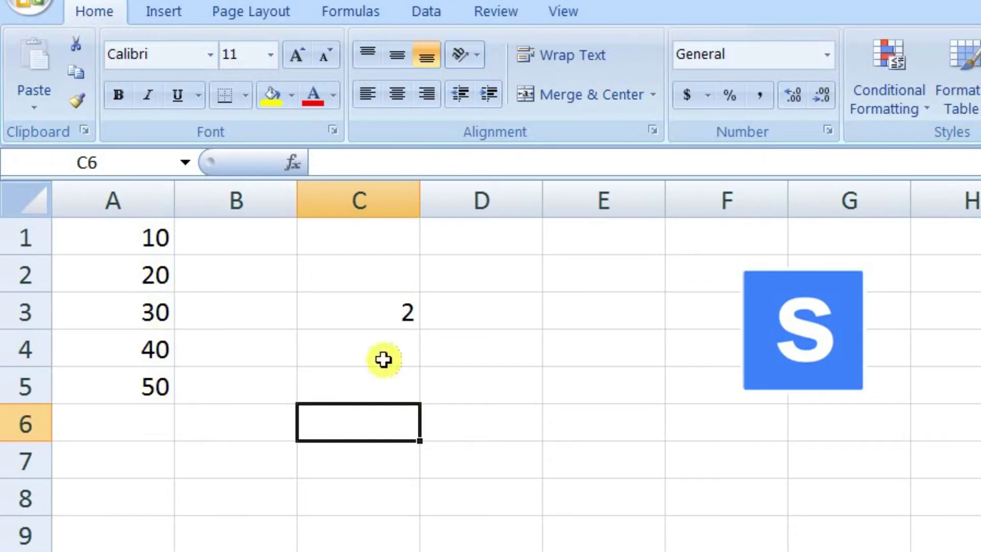
{"action": "left_click", "coordinate": [371, 309]}
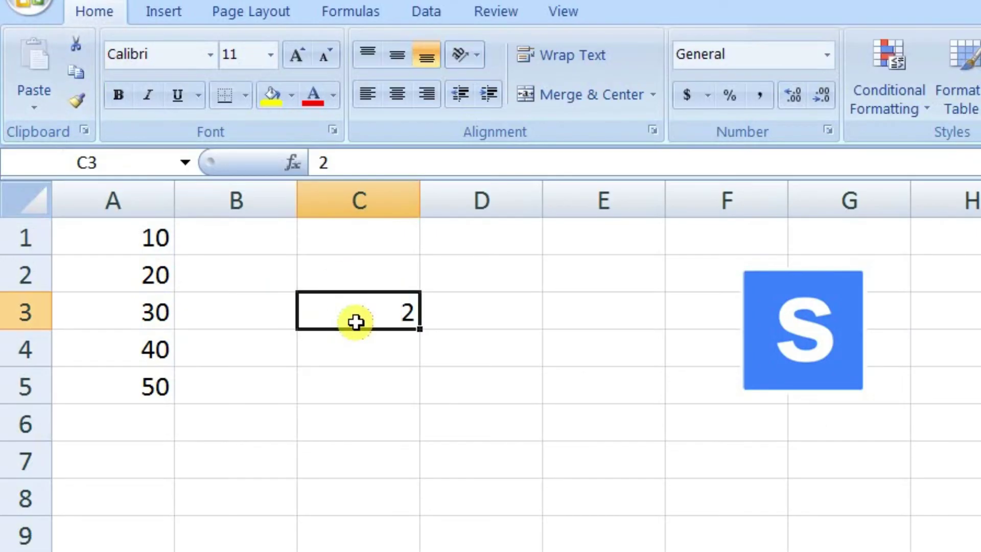
{"action": "key", "text": "ctrl+c"}
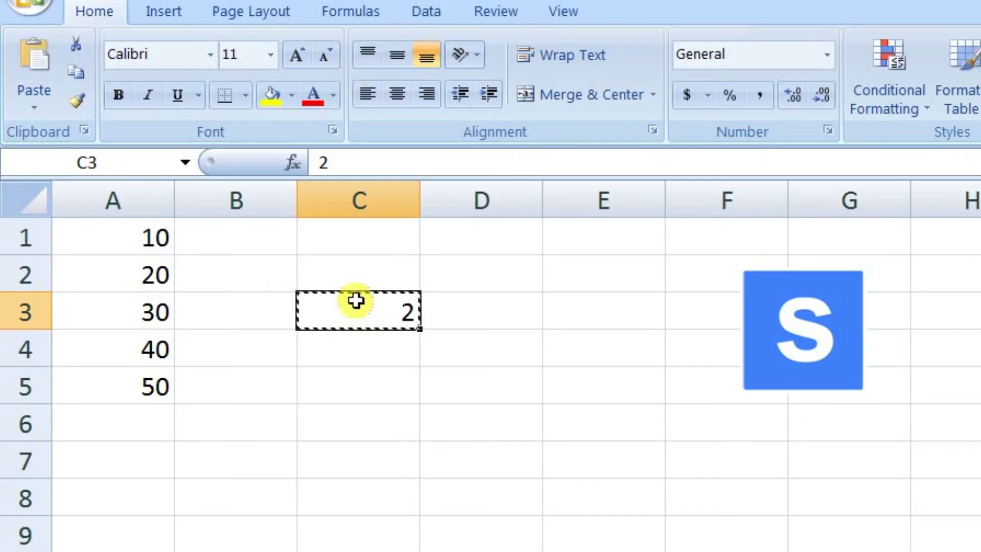
- Apply Paste Special Divide to A1:A5 (giving 5, 10, 15, 20, 25), then select C3
{"action": "left_click_drag", "start_coordinate": [148, 235], "coordinate": [138, 382]}
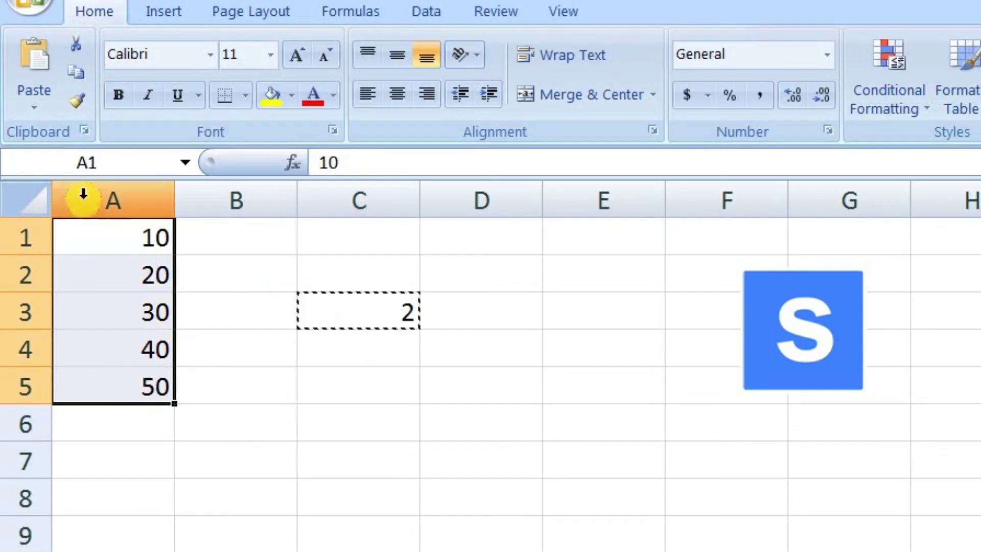
{"action": "right_click", "coordinate": [91, 246]}
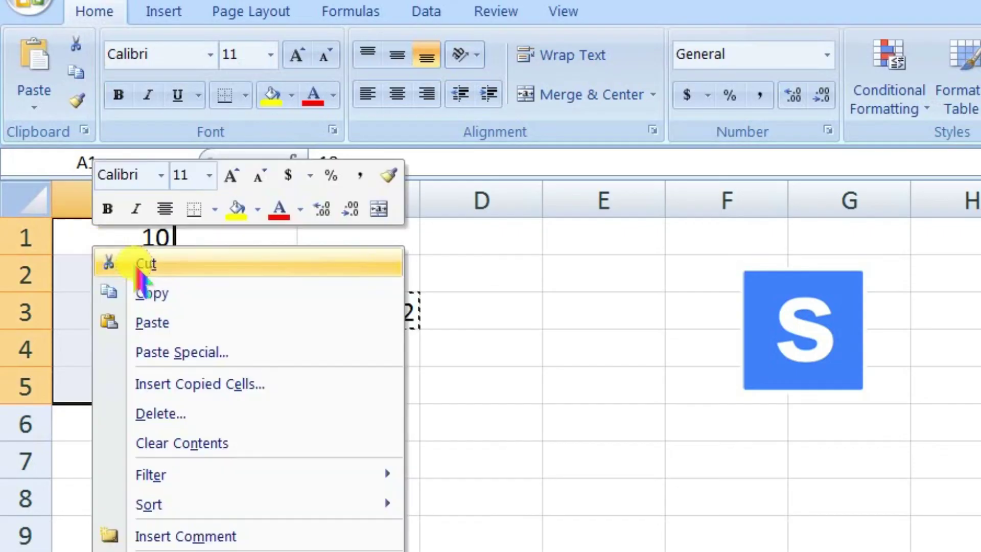
{"action": "left_click", "coordinate": [217, 352]}
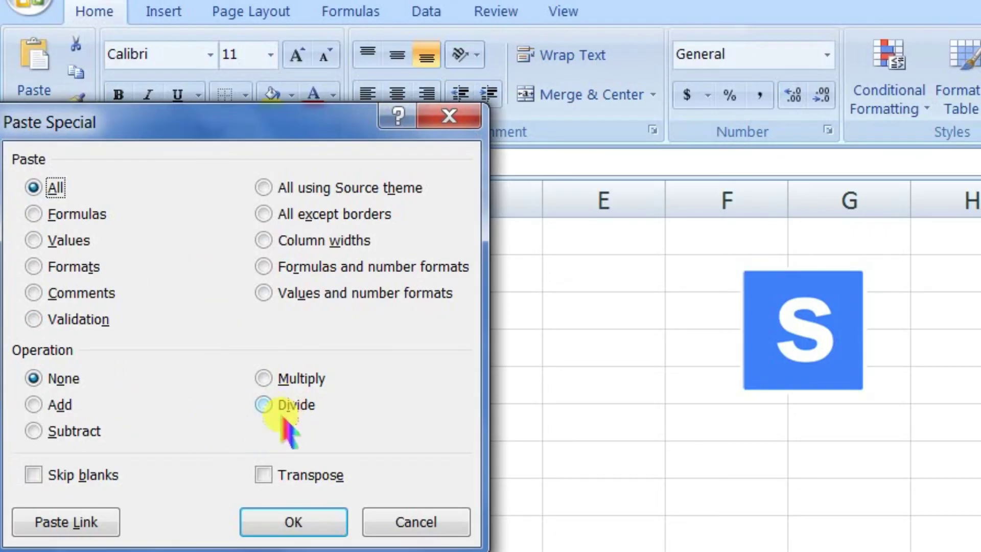
{"action": "left_click", "coordinate": [263, 405]}
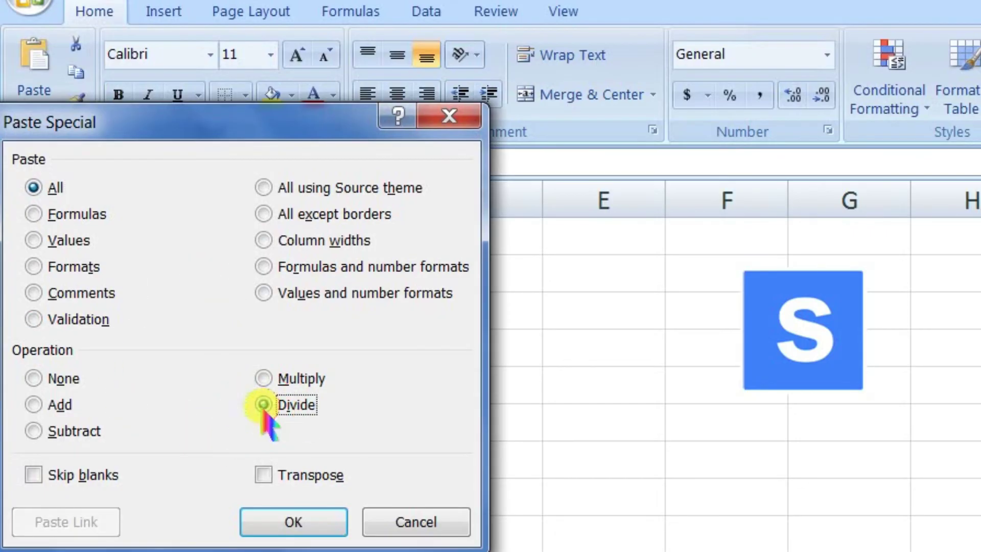
{"action": "left_click", "coordinate": [296, 522]}
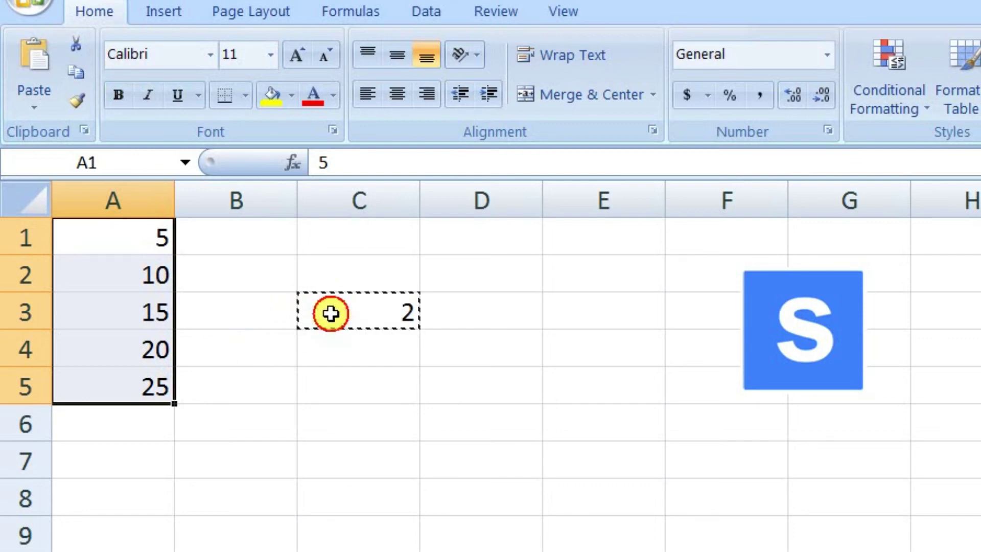
{"action": "left_click", "coordinate": [330, 313]}
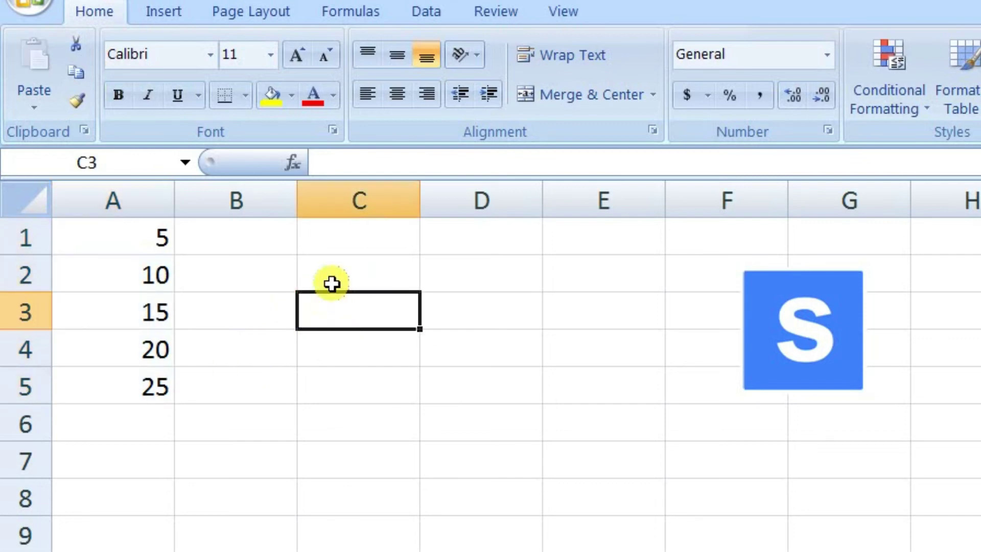
- Enter 3 into cell C2 and copy C2 to the clipboard
{"action": "left_click", "coordinate": [322, 274]}
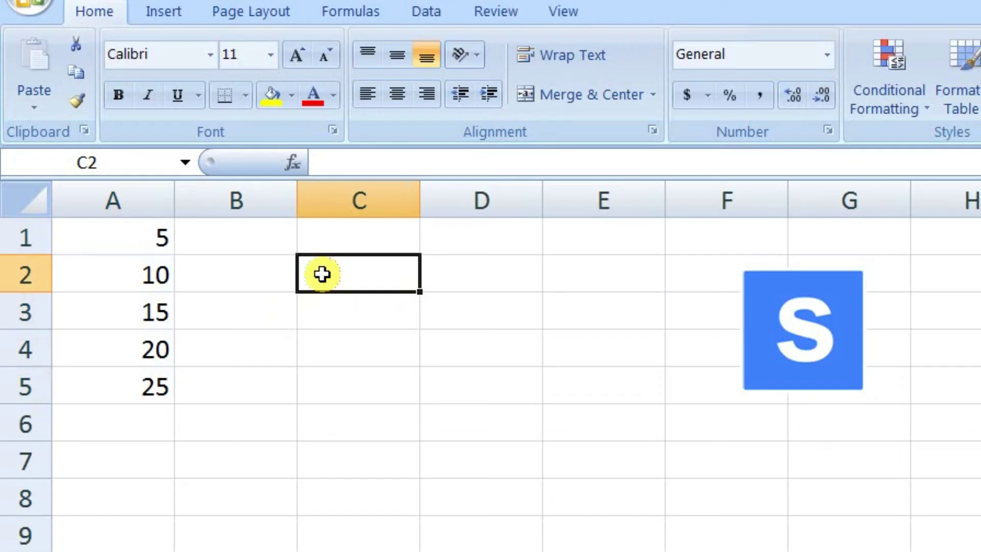
{"action": "type", "text": "3"}
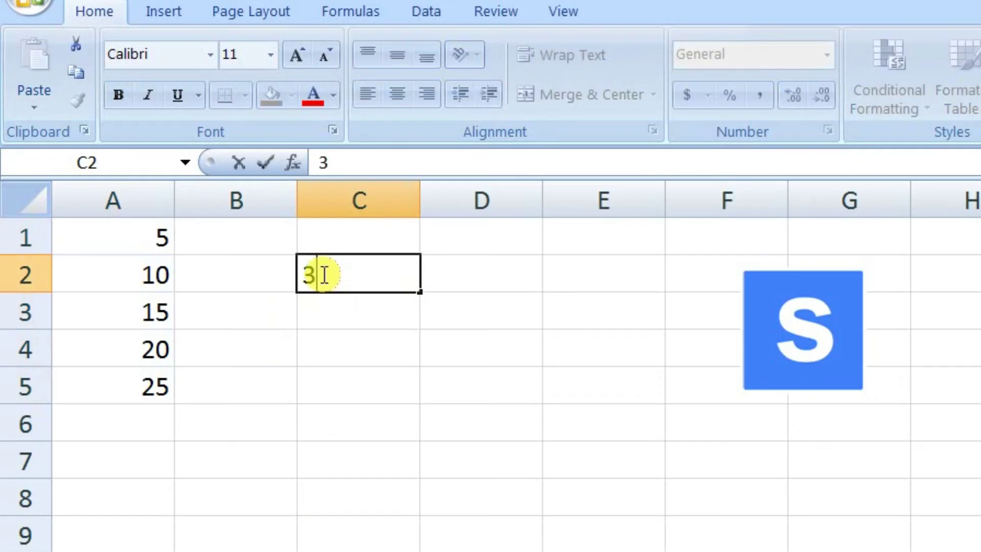
{"action": "key", "text": "Return"}
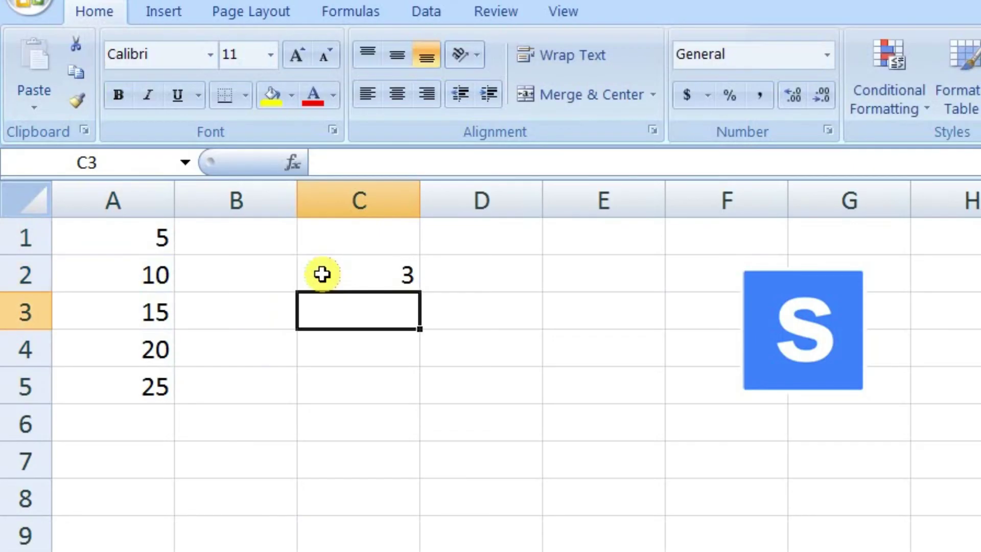
{"action": "left_click", "coordinate": [321, 273]}
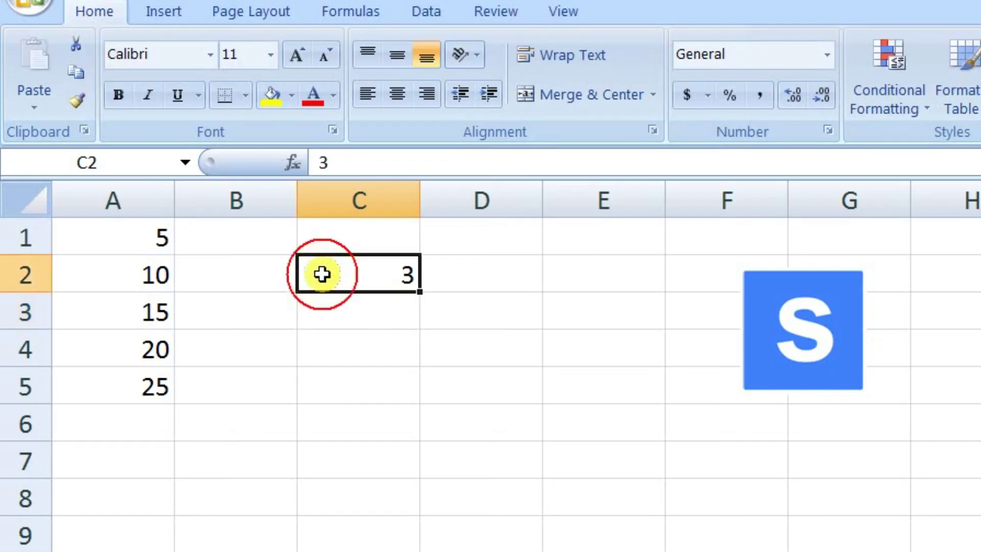
{"action": "right_click", "coordinate": [354, 267]}
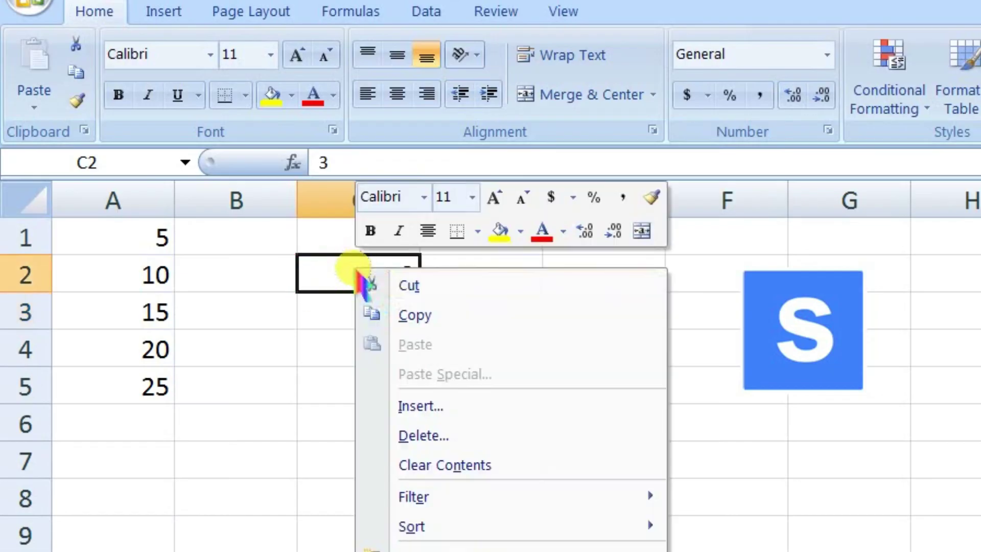
{"action": "left_click", "coordinate": [404, 315]}
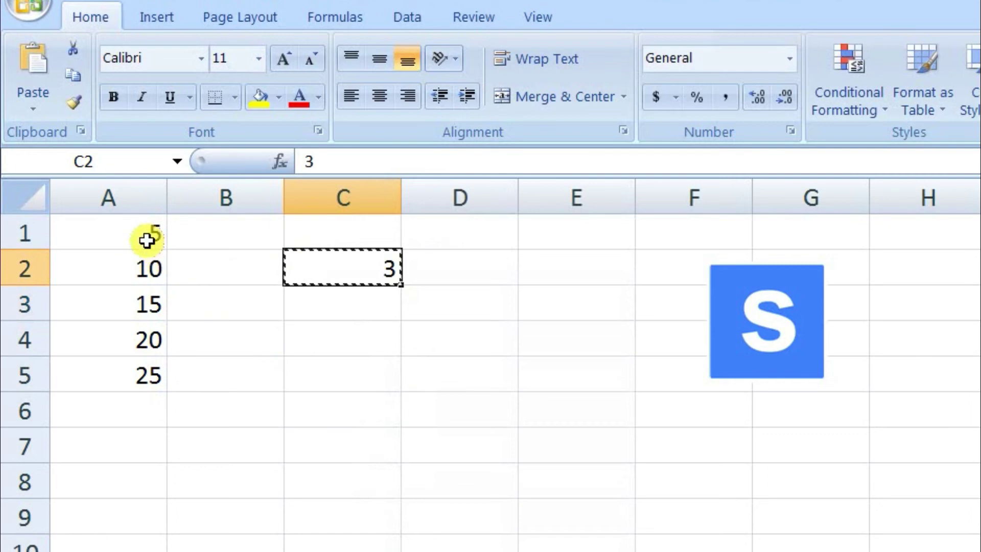
- Apply Paste Special Multiply to A1:A5, giving 15, 30, 45, 60 and 75
{"action": "left_click_drag", "start_coordinate": [145, 236], "coordinate": [133, 360]}
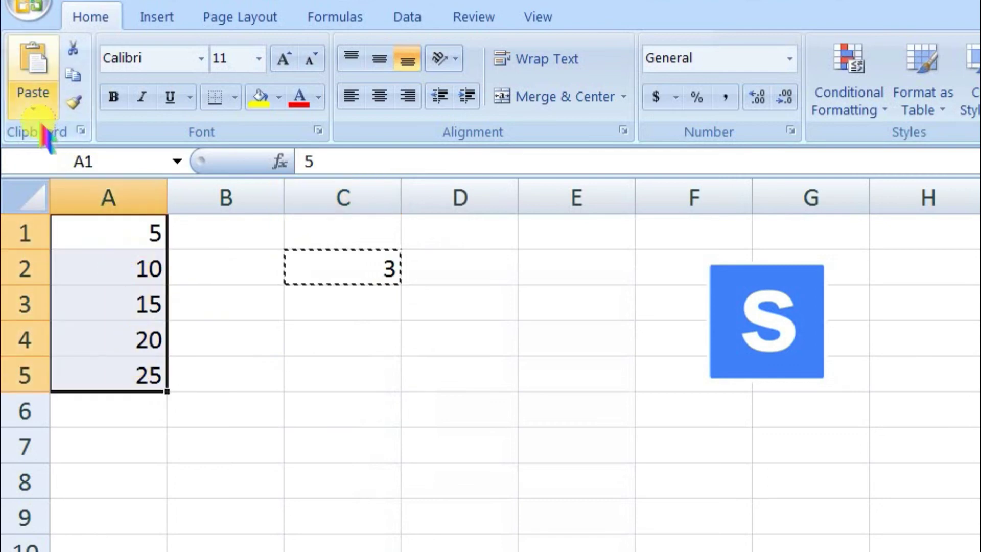
{"action": "left_click", "coordinate": [32, 107]}
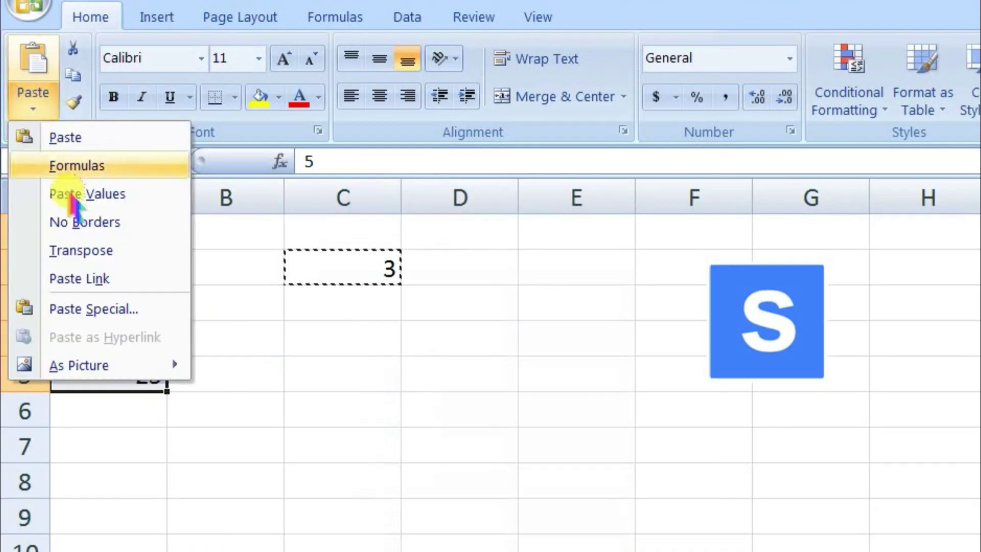
{"action": "left_click", "coordinate": [106, 308]}
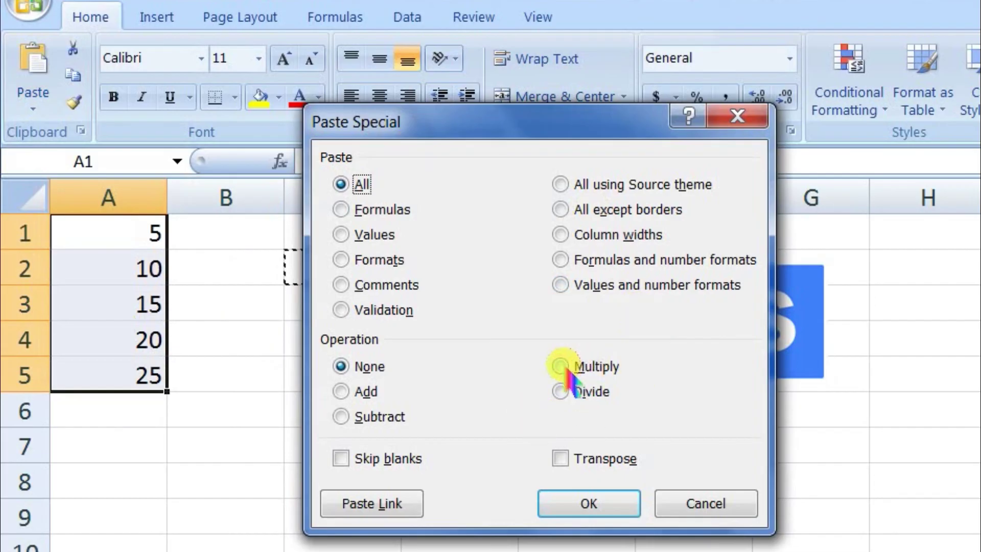
{"action": "left_click", "coordinate": [565, 367]}
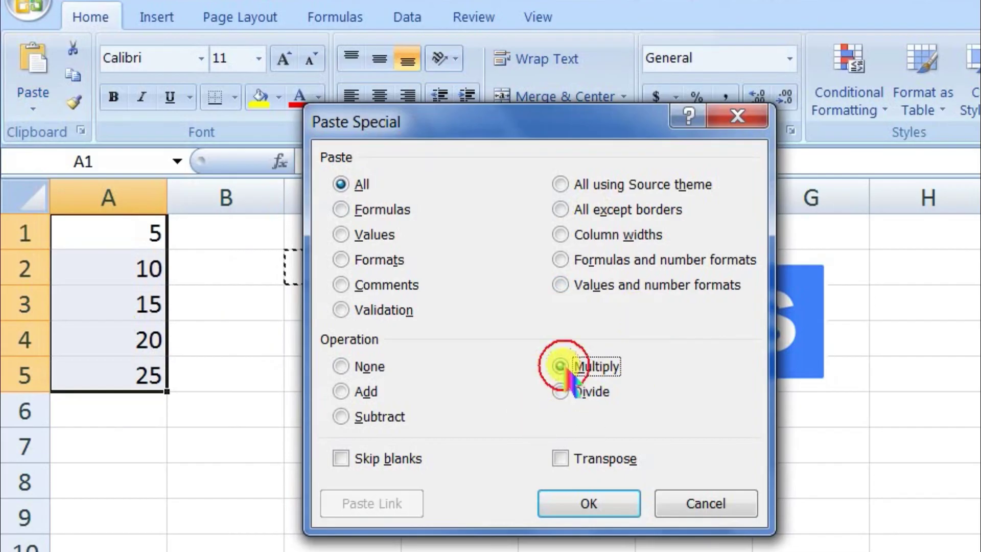
{"action": "left_click", "coordinate": [599, 505]}
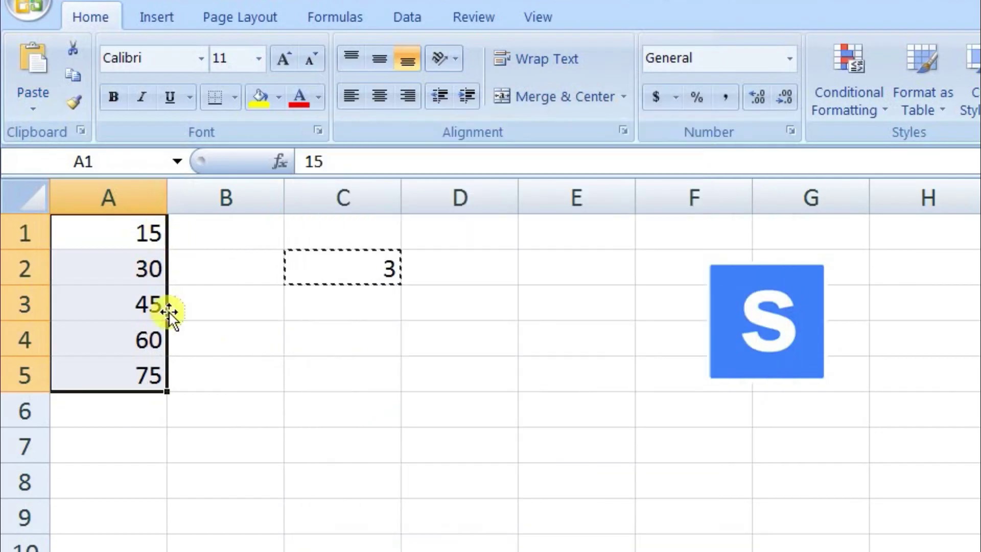
{"action": "left_click", "coordinate": [225, 323]}
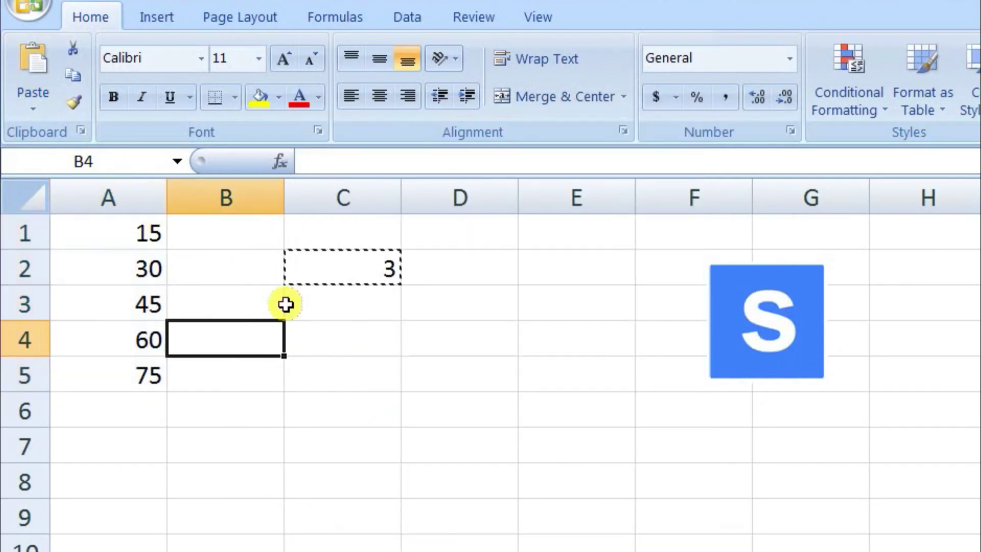
- Cancel the copy marquee around C2 and select an empty cell beside the data
{"action": "key", "text": "Escape"}
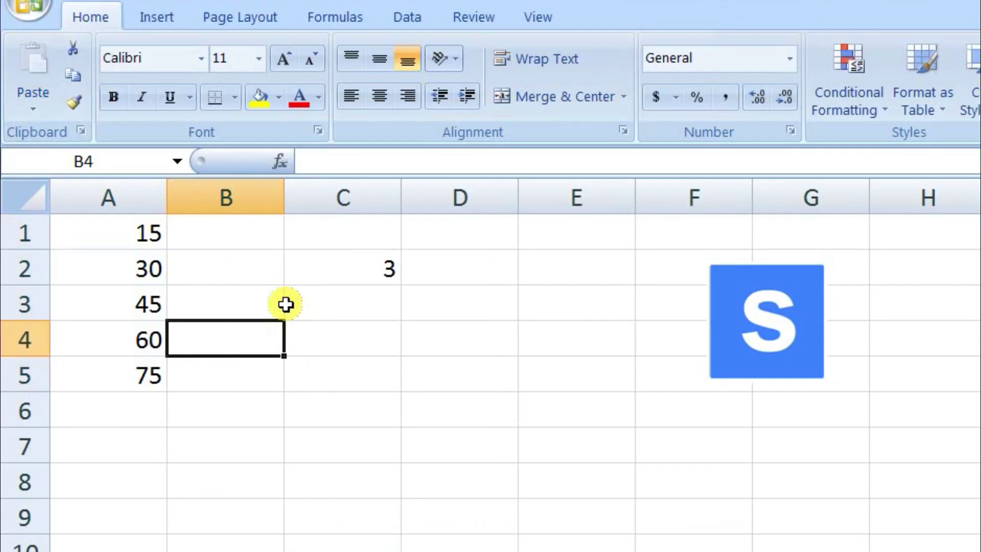
{"action": "left_click", "coordinate": [273, 280]}
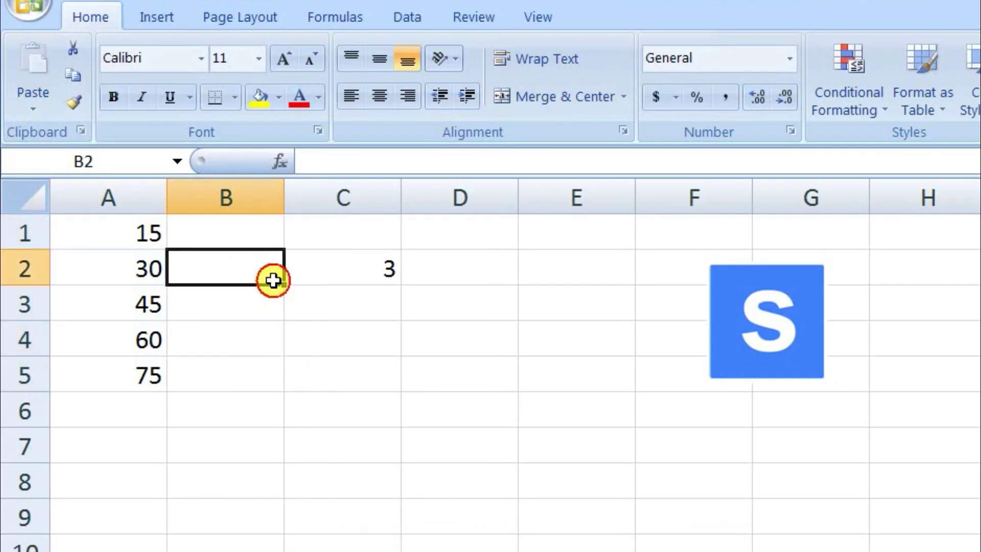